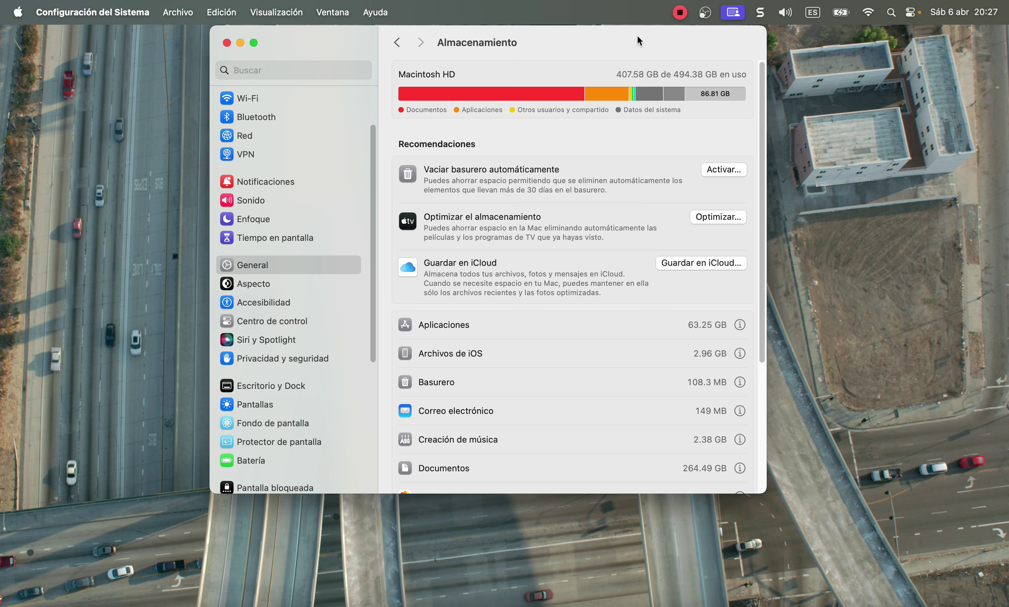
Close the storage settings and the Mac information window to return to the desktop.
click(227, 43)
click(404, 100)
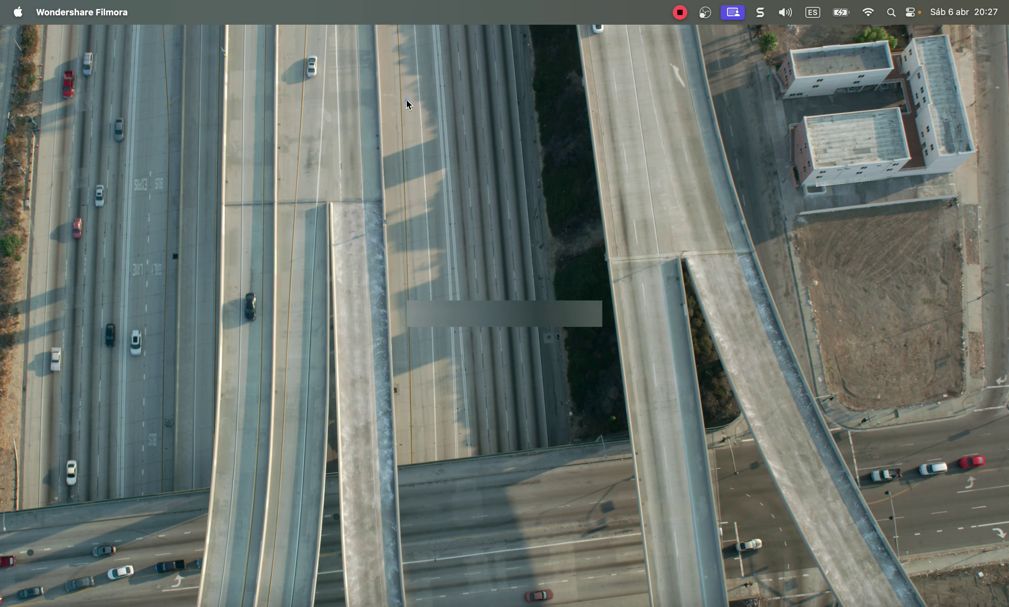
click(204, 178)
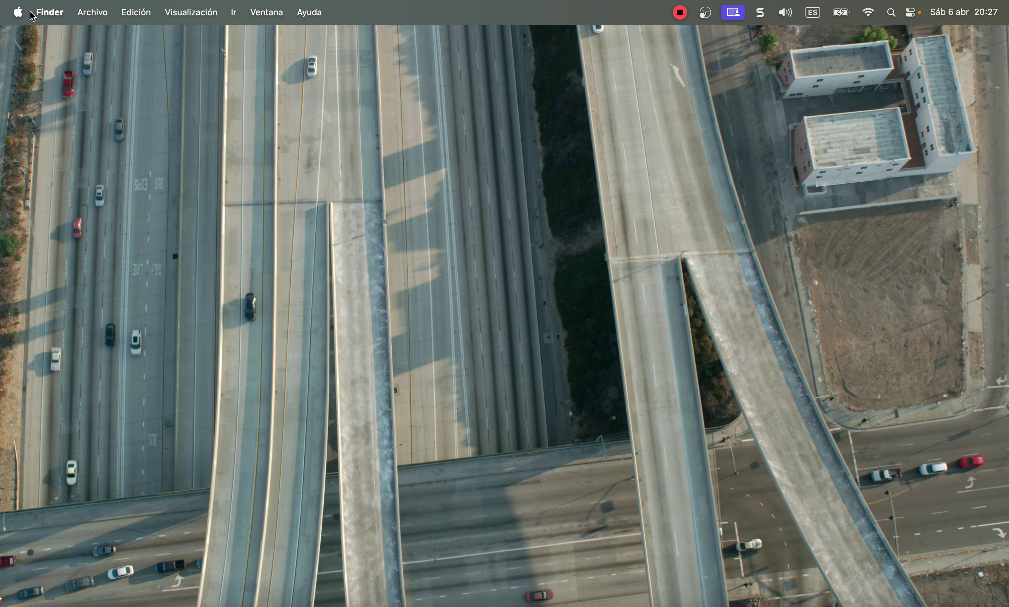
Open the startup disk's storage settings by way of the detailed information about this Mac.
click(17, 13)
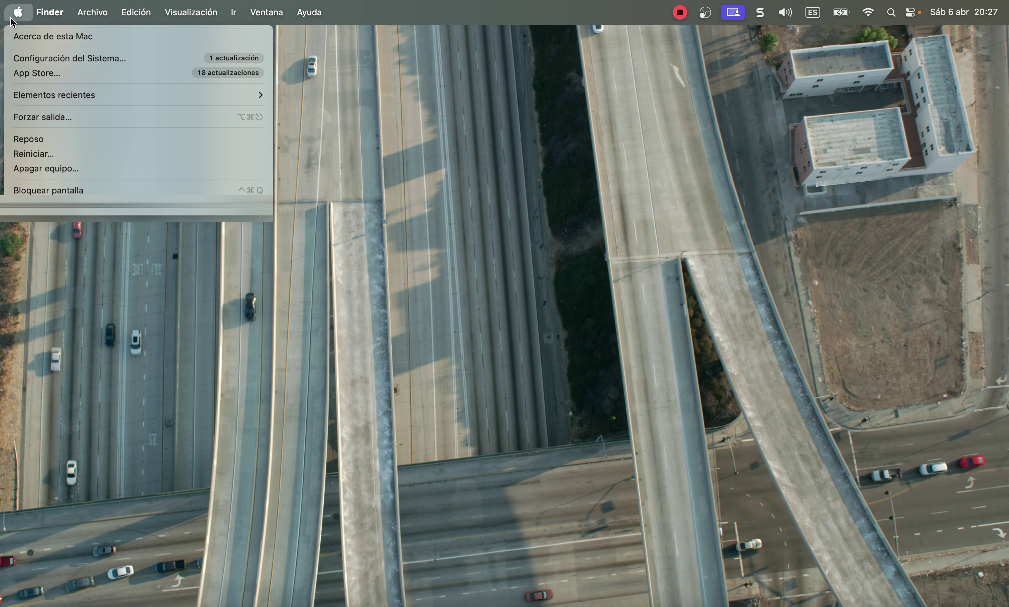
click(22, 39)
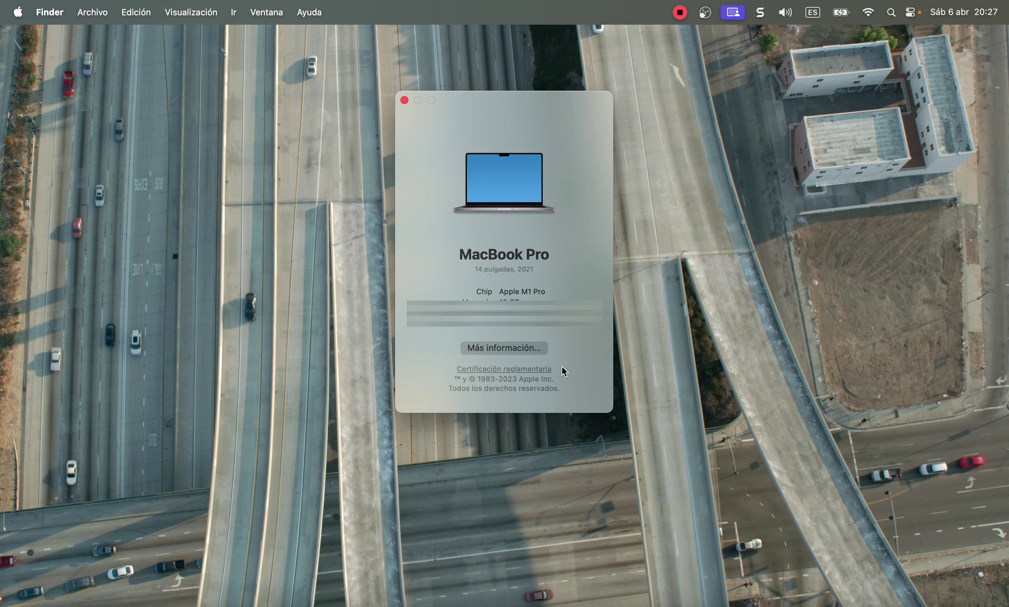
click(492, 348)
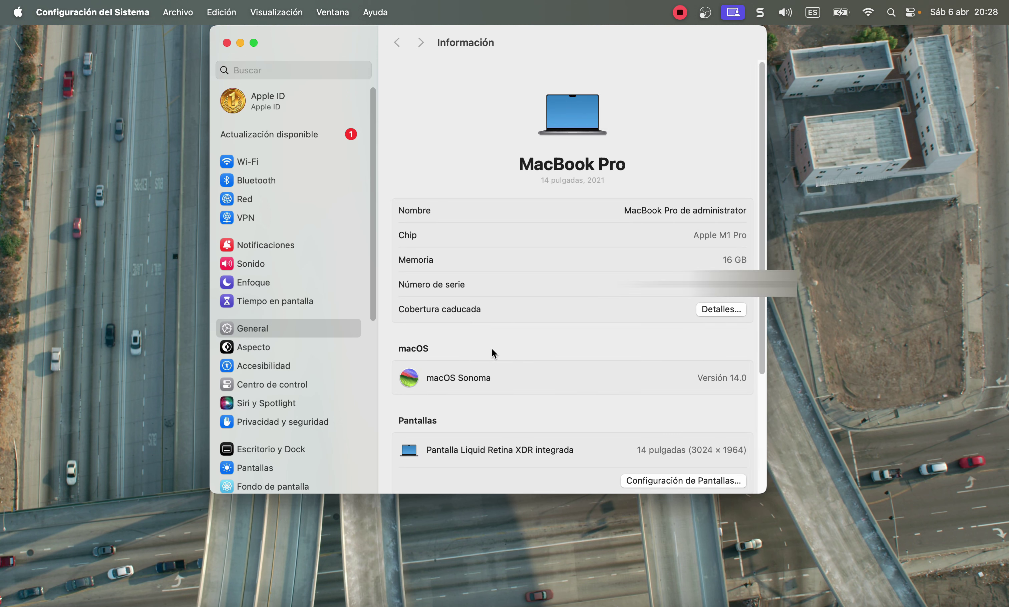
scroll(622, 391, down, 5)
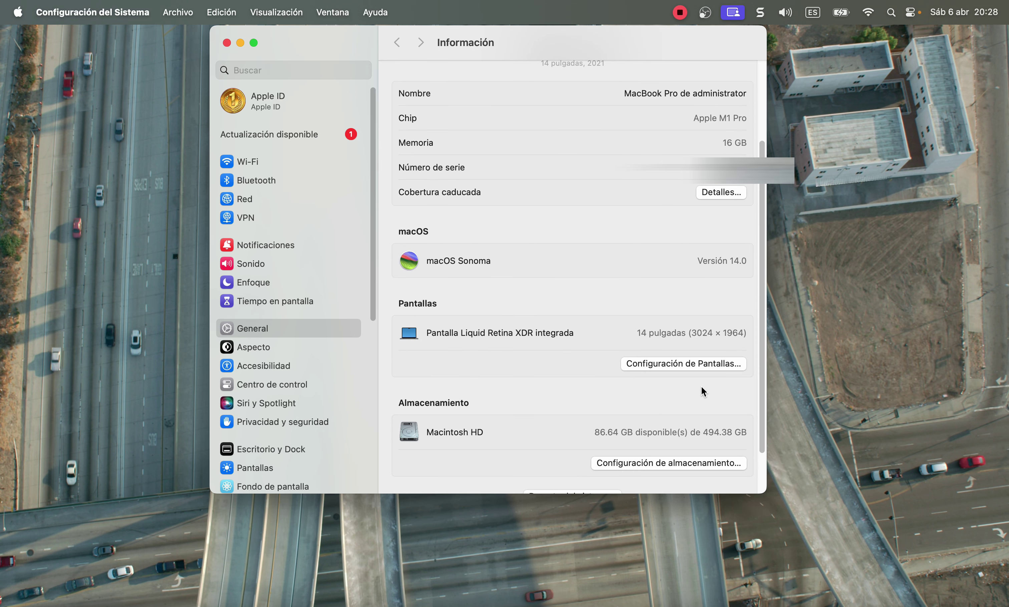
scroll(705, 376, down, 3)
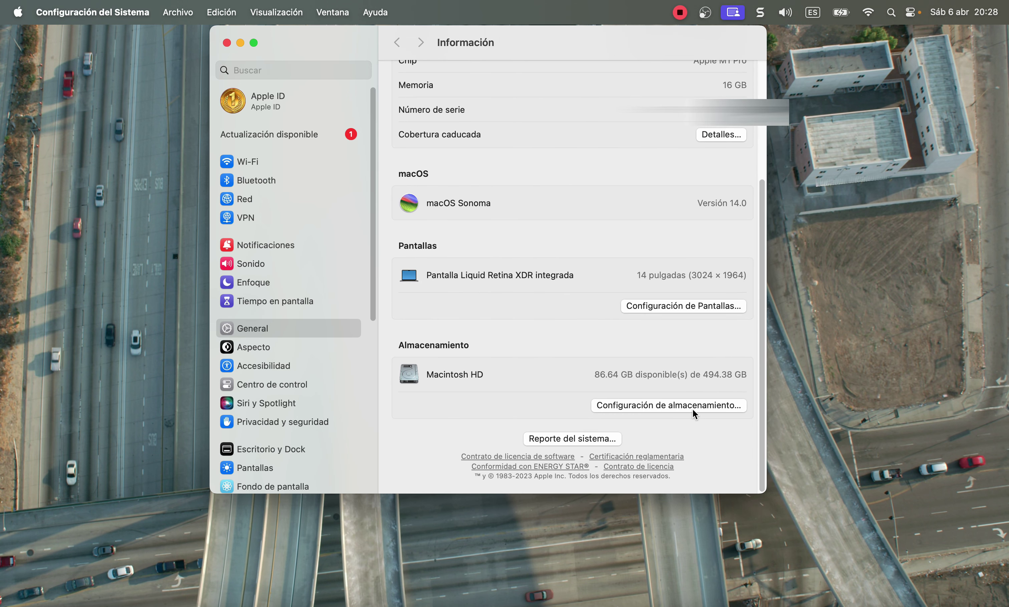
click(674, 409)
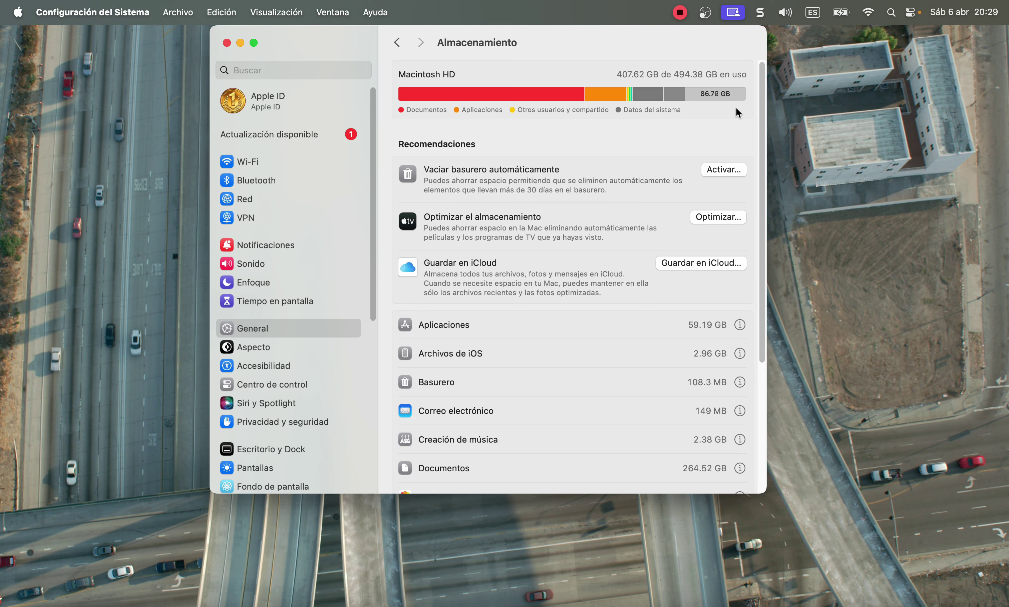
Examine how much Macintosh HD space documents, applications and the other categories occupy in the storage bar.
mouse_move(494, 94)
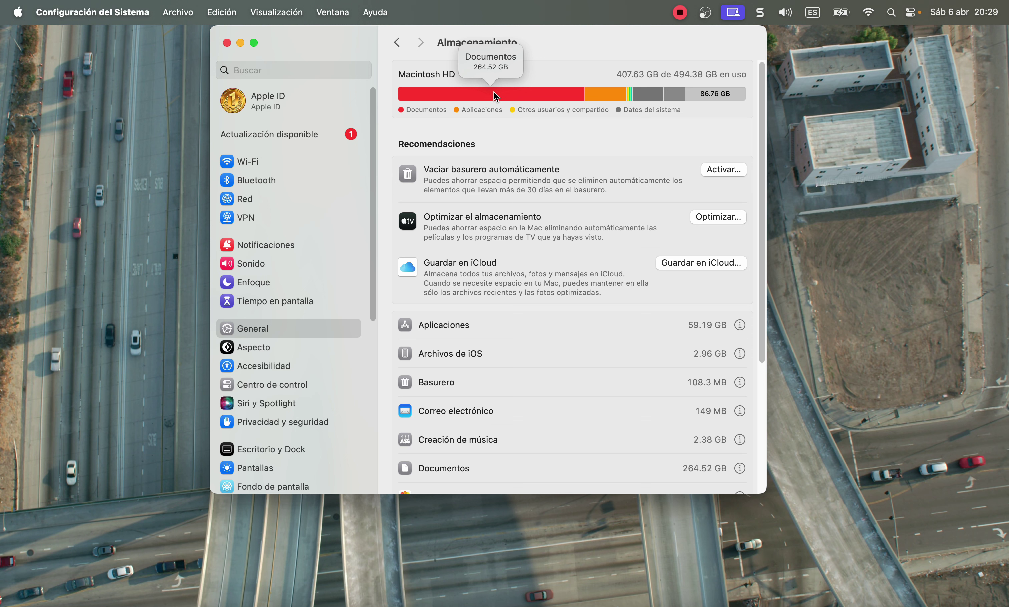
mouse_move(607, 89)
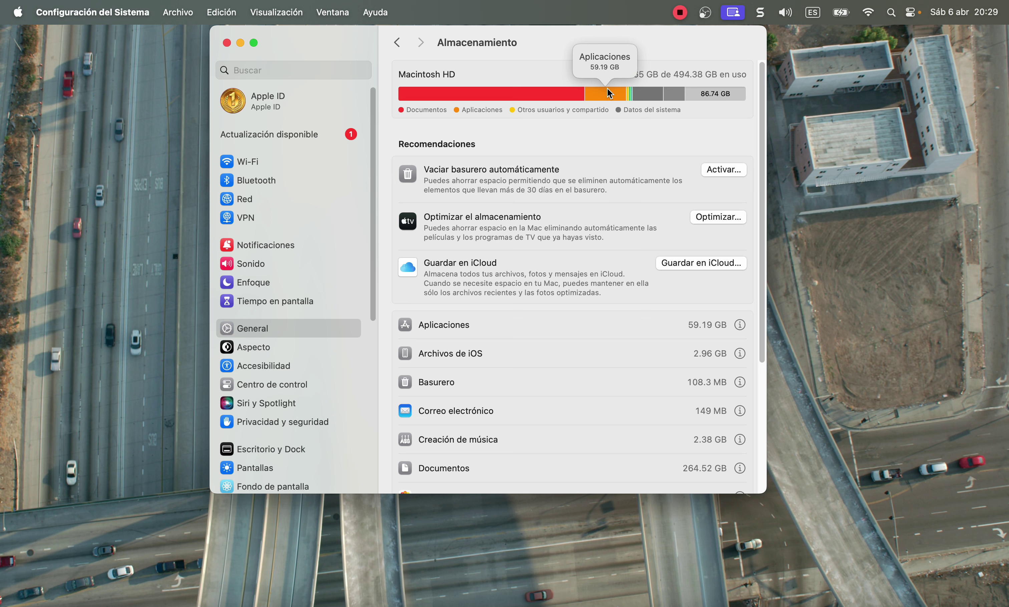
mouse_move(651, 96)
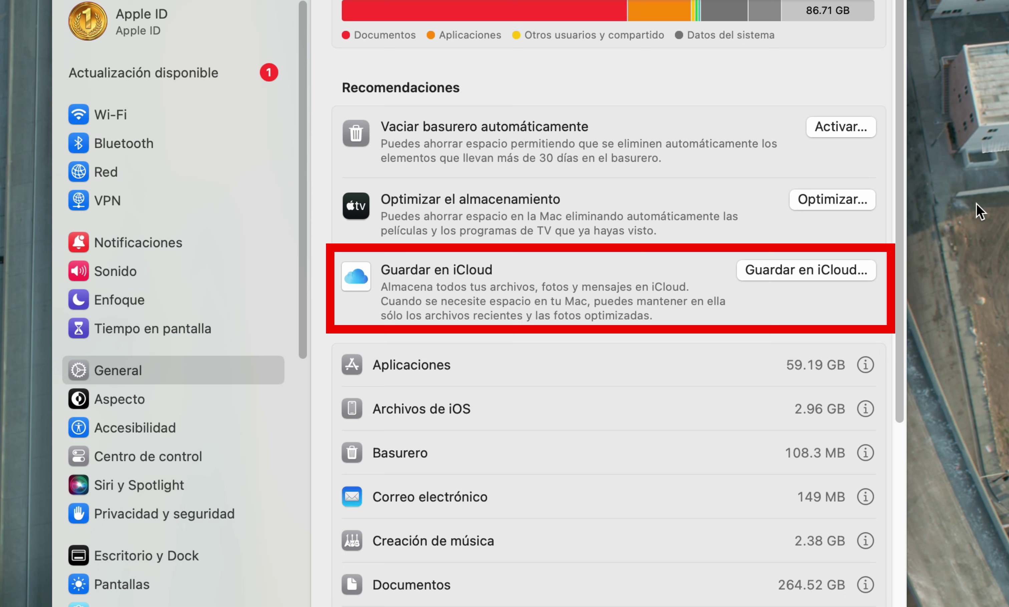
Permanently delete "iOS 12.5.6 para iPad Air (Model A1476)" from the stored iOS files.
scroll(513, 321, down, 10)
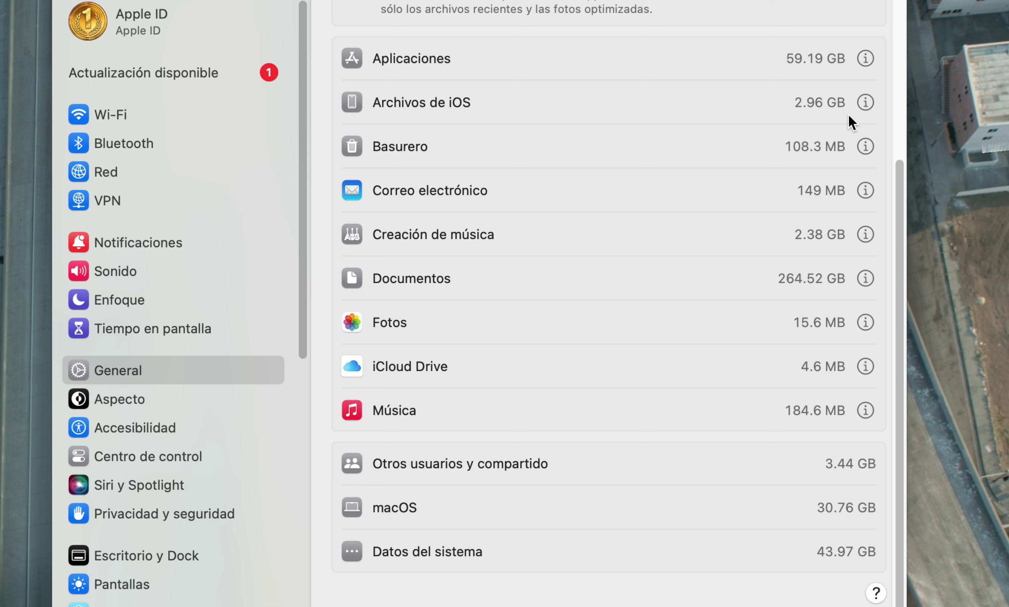
click(866, 105)
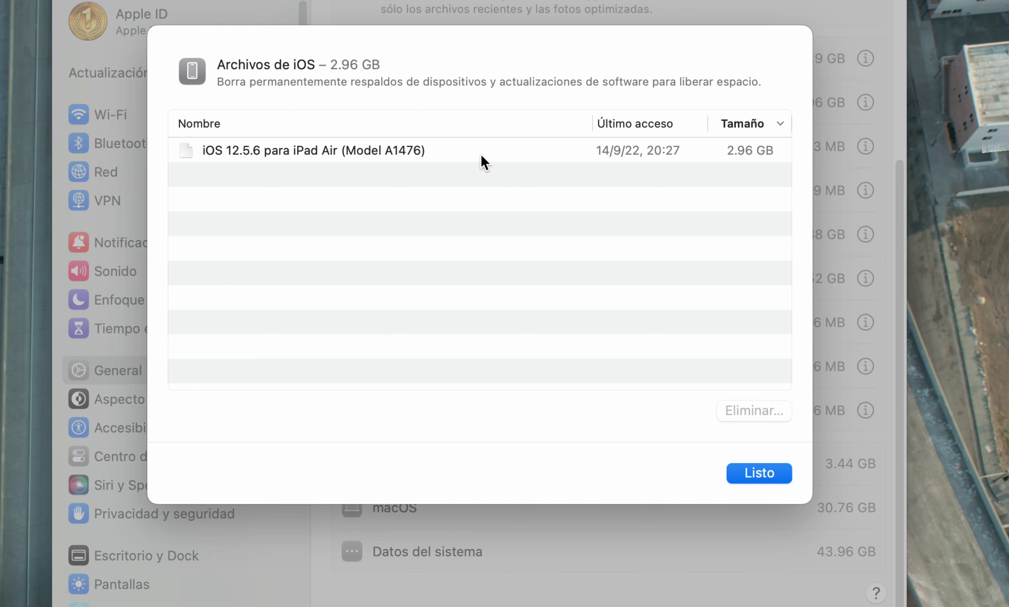
click(444, 152)
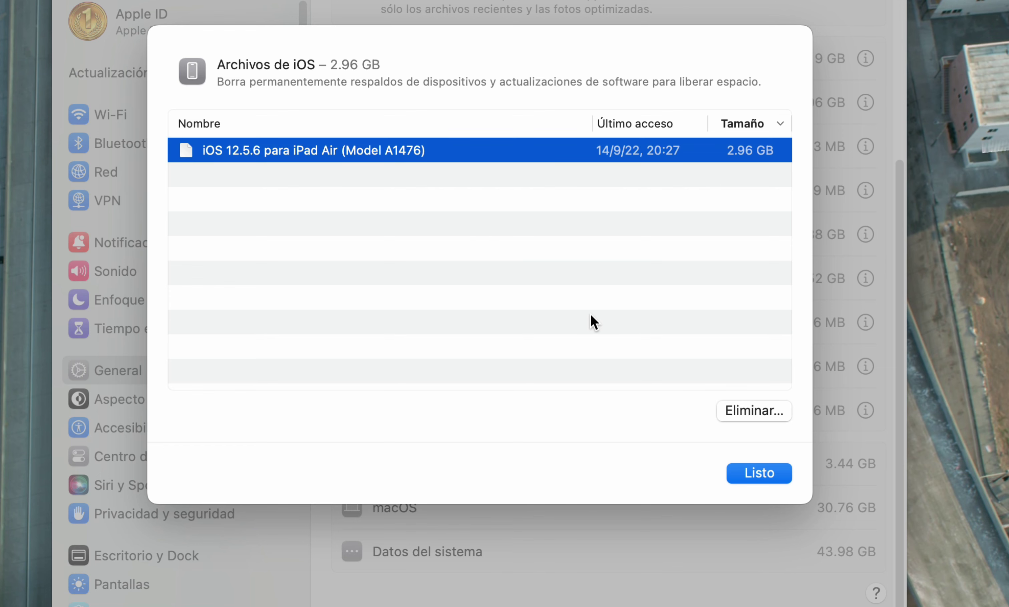
click(752, 411)
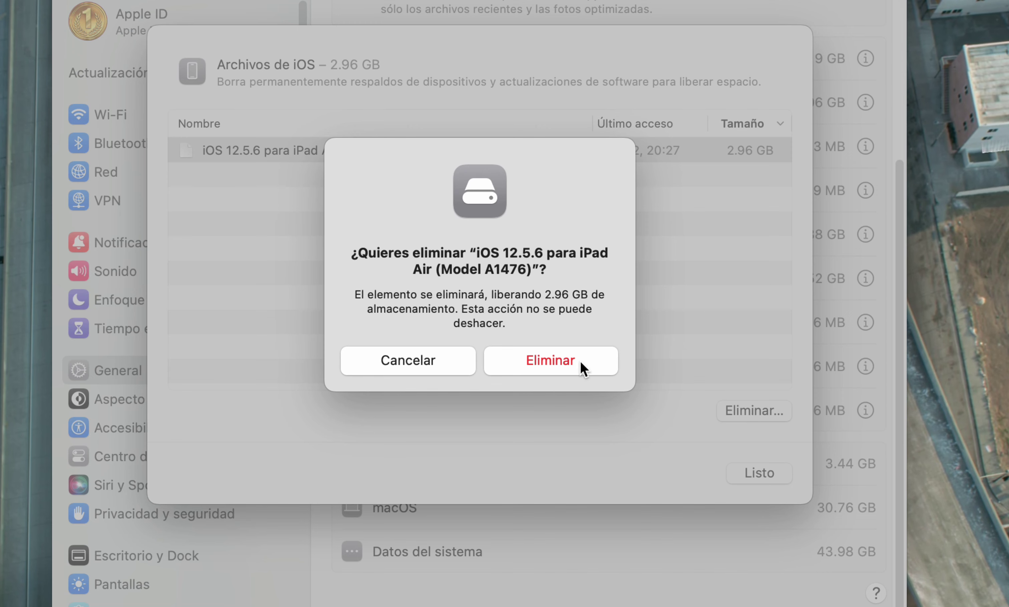
click(560, 363)
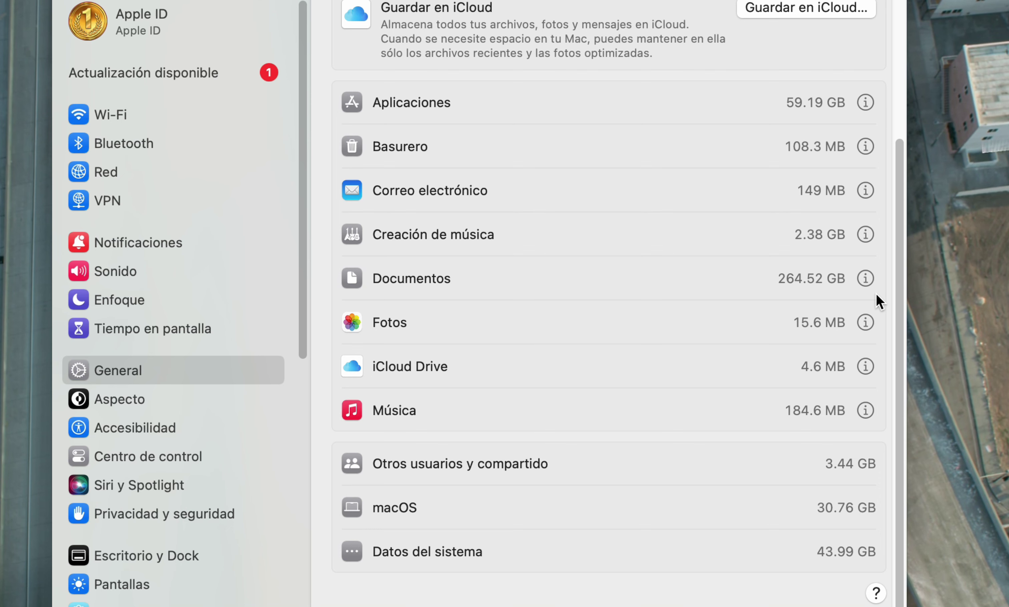
Review the Documentos storage details across large files, downloads, incompatible apps and the file explorer, and close them.
click(866, 280)
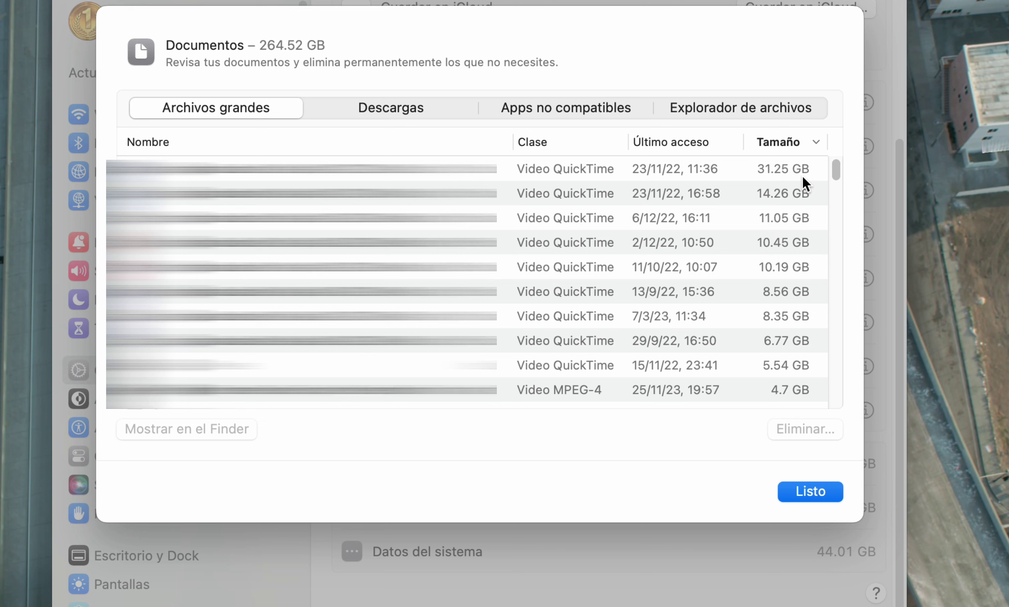
click(774, 173)
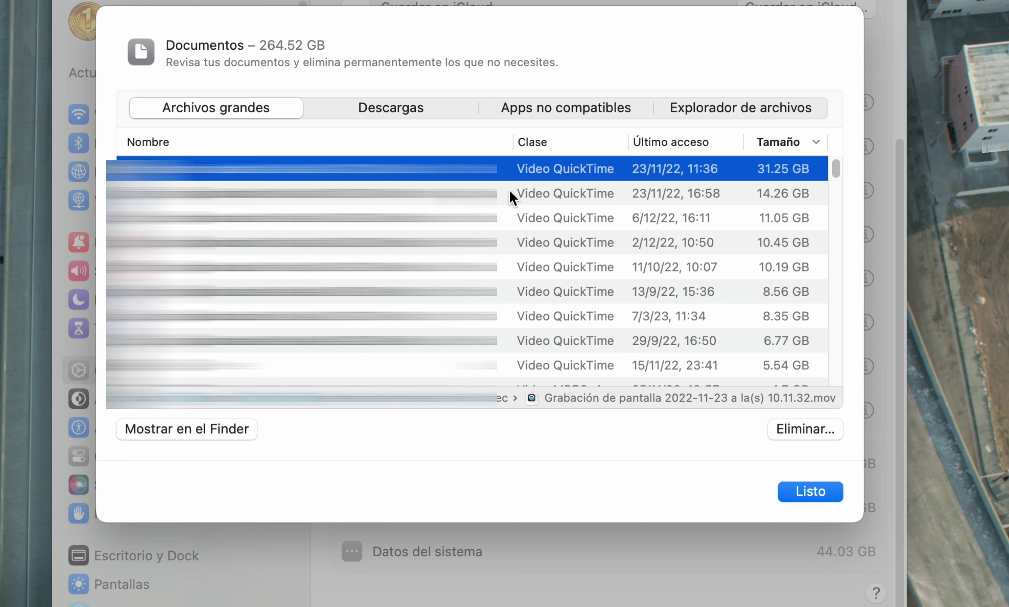
click(436, 114)
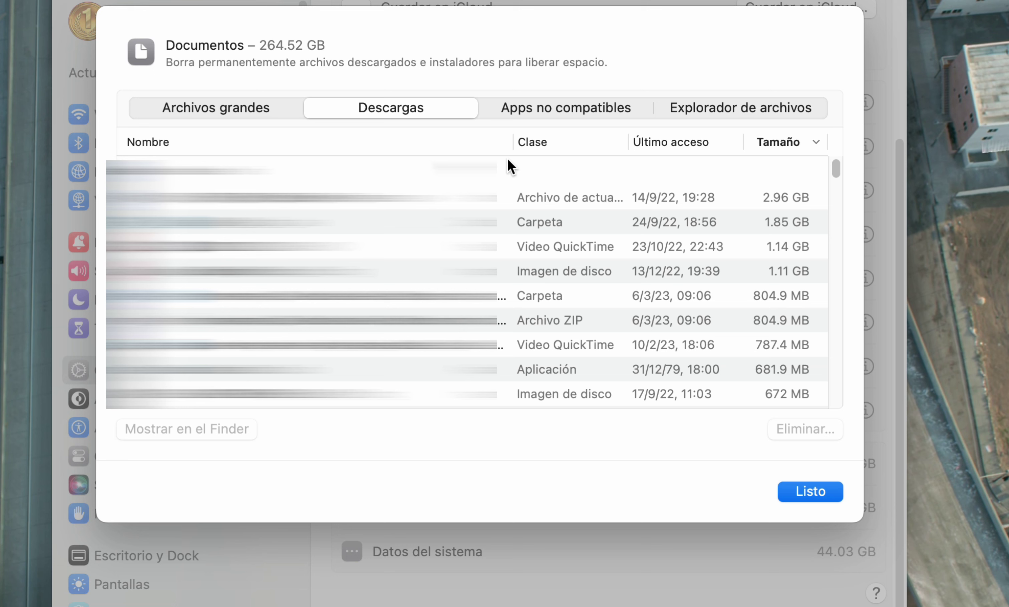
click(562, 108)
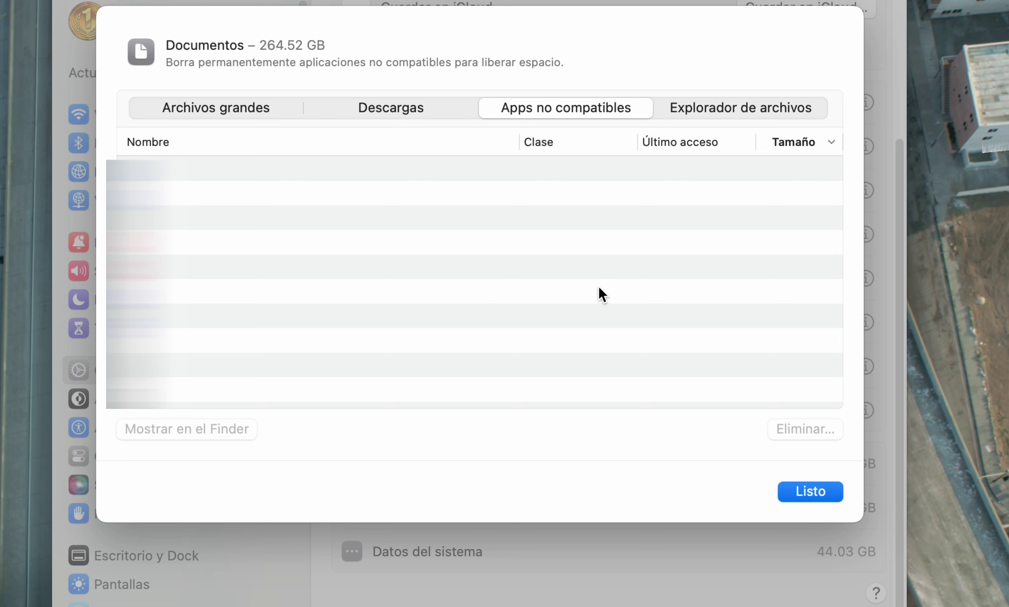
click(745, 113)
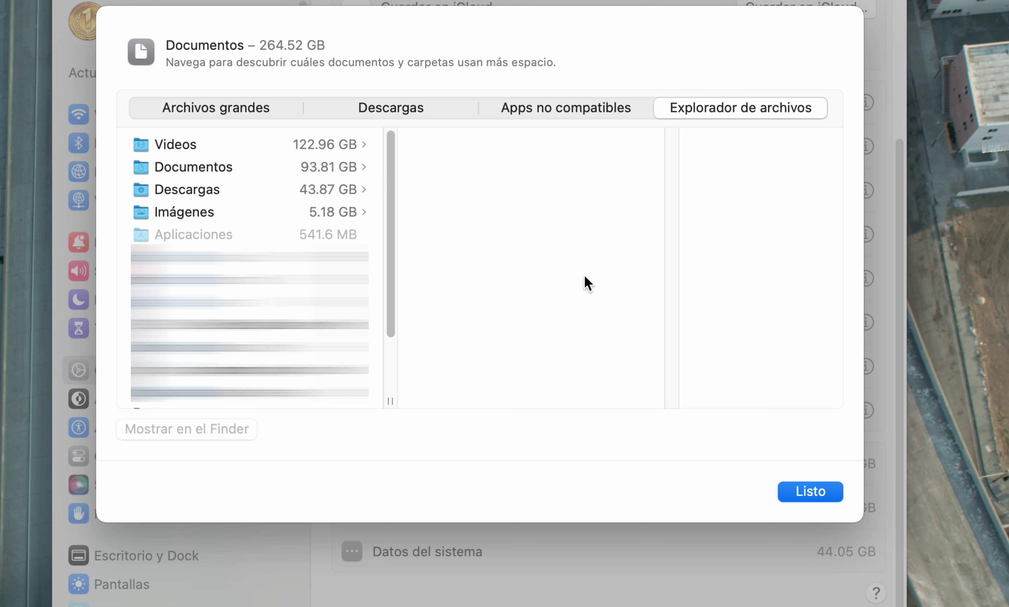
key(Return)
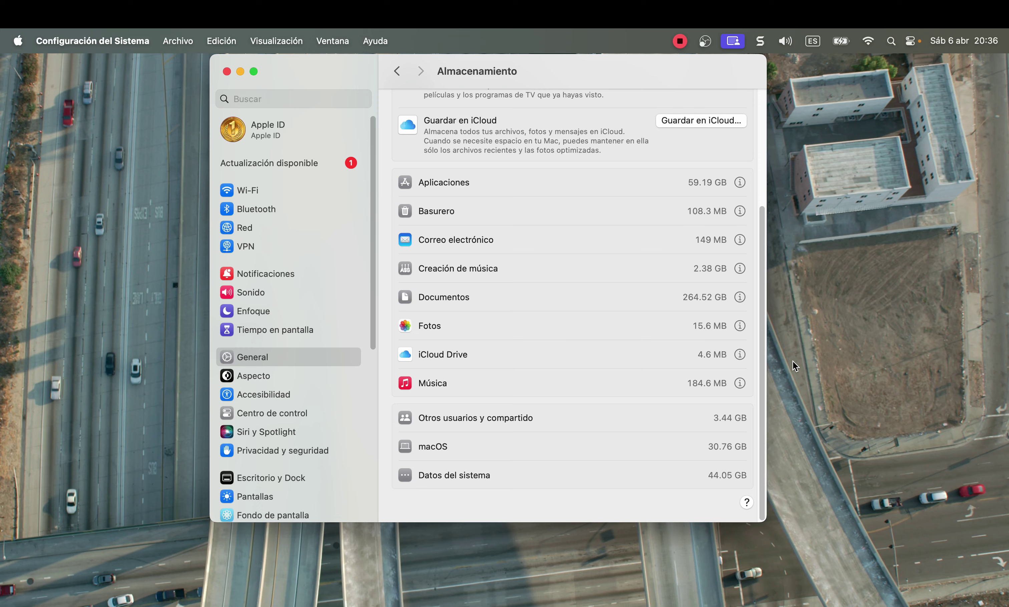
Check the space taken by system data and documents in the Macintosh HD storage bar.
scroll(702, 292, up, 5)
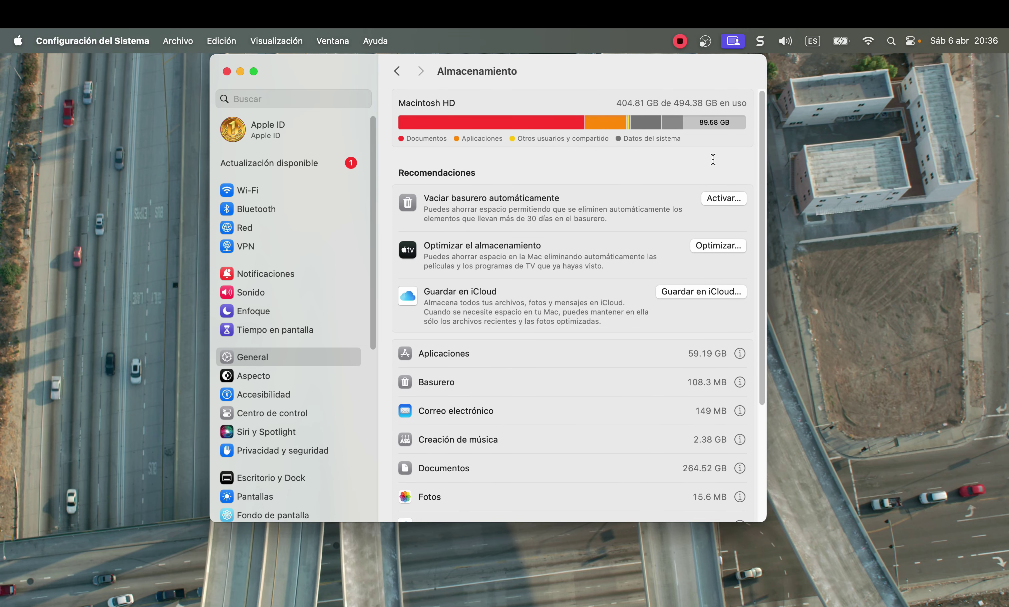
mouse_move(644, 126)
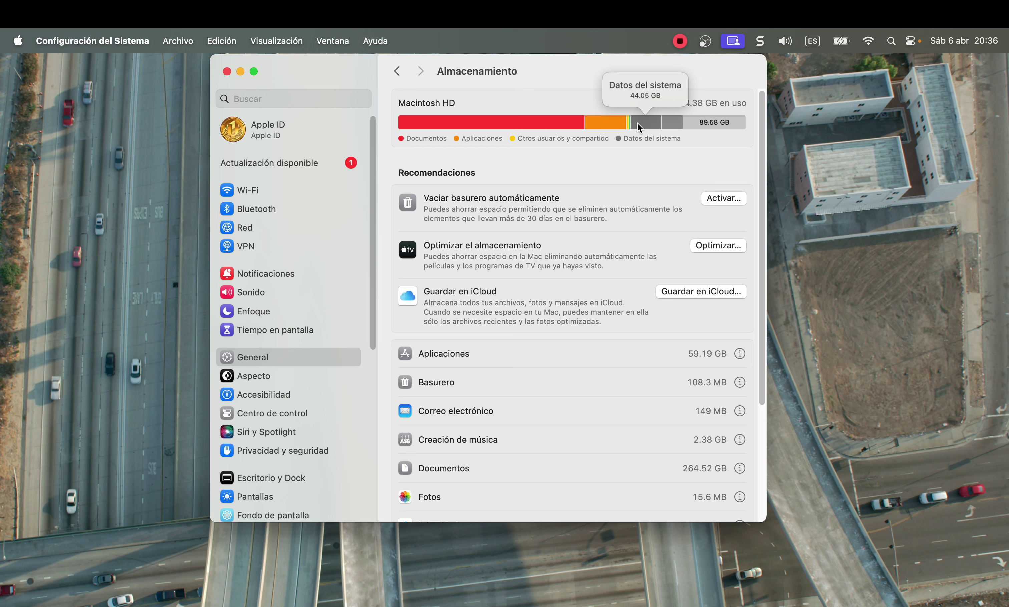
mouse_move(510, 126)
click(652, 165)
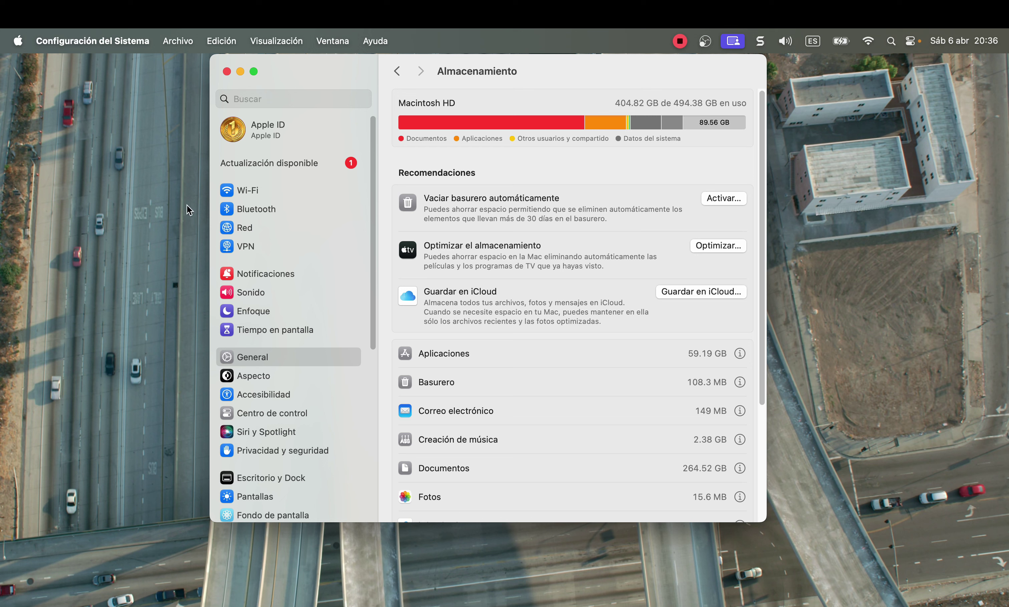
Switch to Finder, go to the ~/Library folder and open its Caches folder.
click(160, 209)
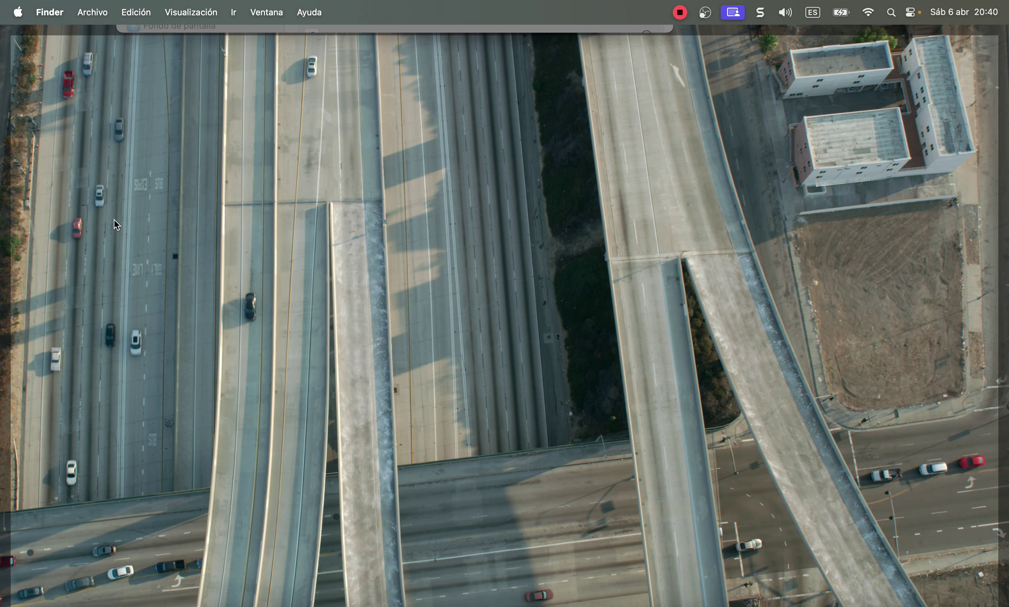
key(super+shift+g)
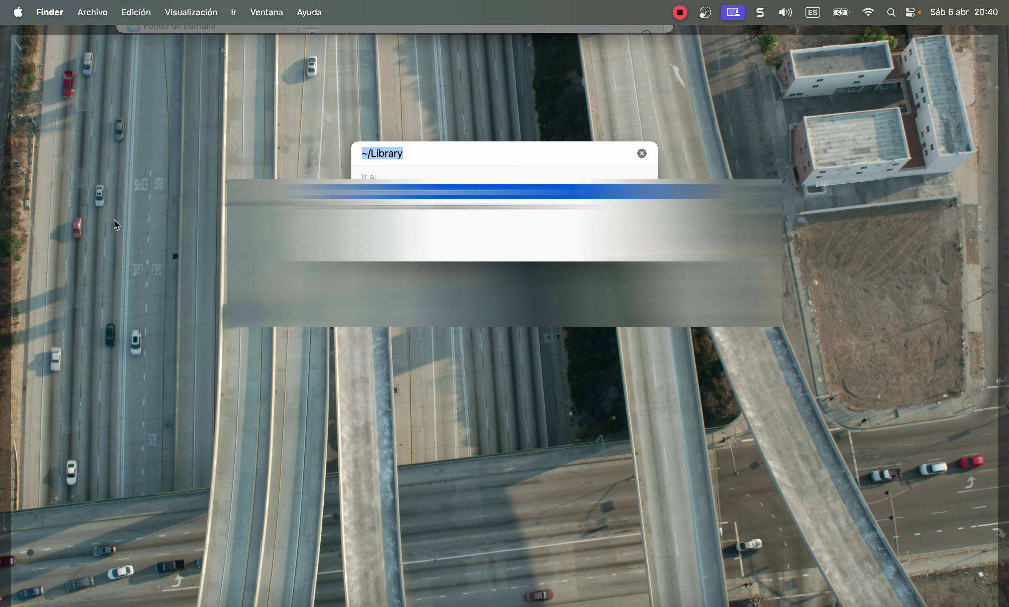
click(420, 147)
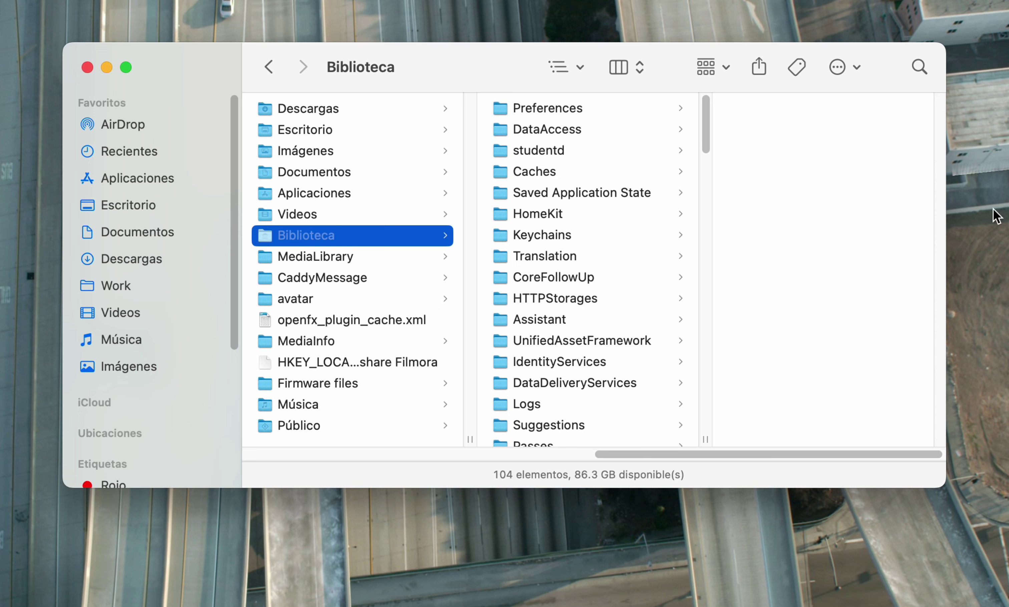
click(543, 172)
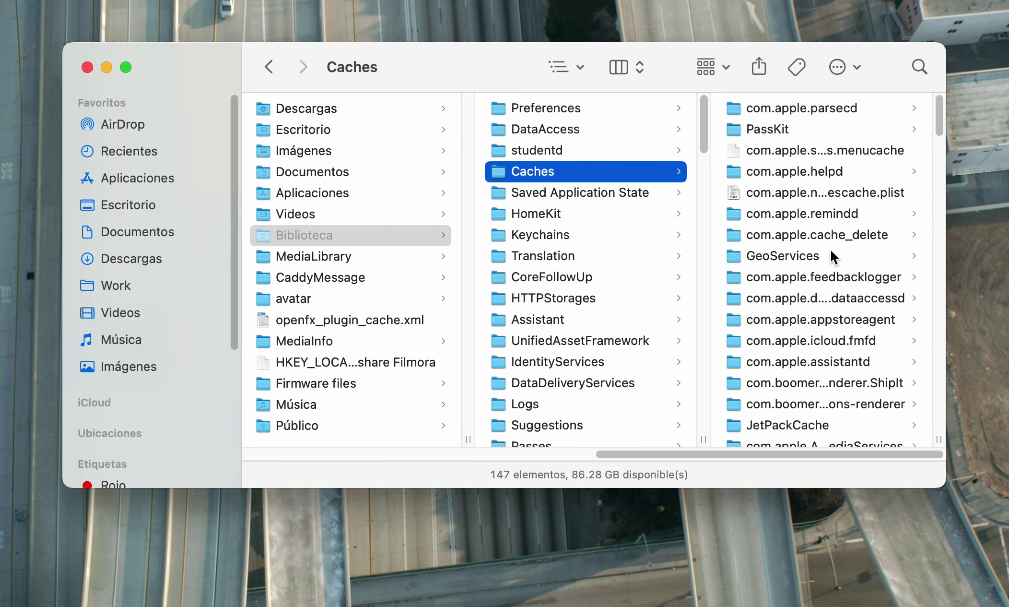
Browse the contents of subfolders inside Caches, from com.apple.parsecd down to JetPackCache, and return to Caches.
click(815, 111)
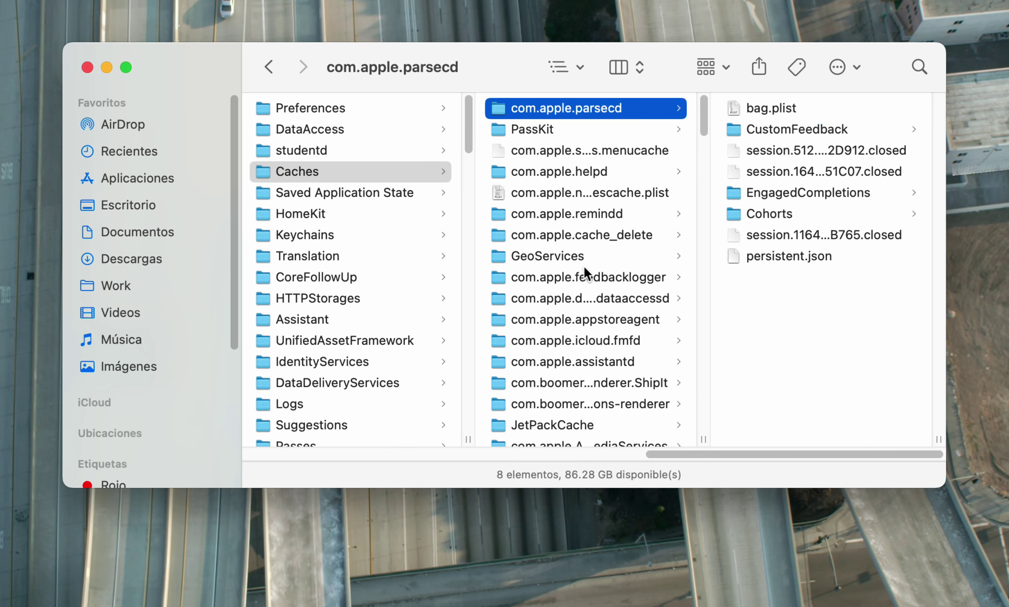
click(595, 321)
key(Down)
key(Down)
key(Down)
key(Down)
key(Down)
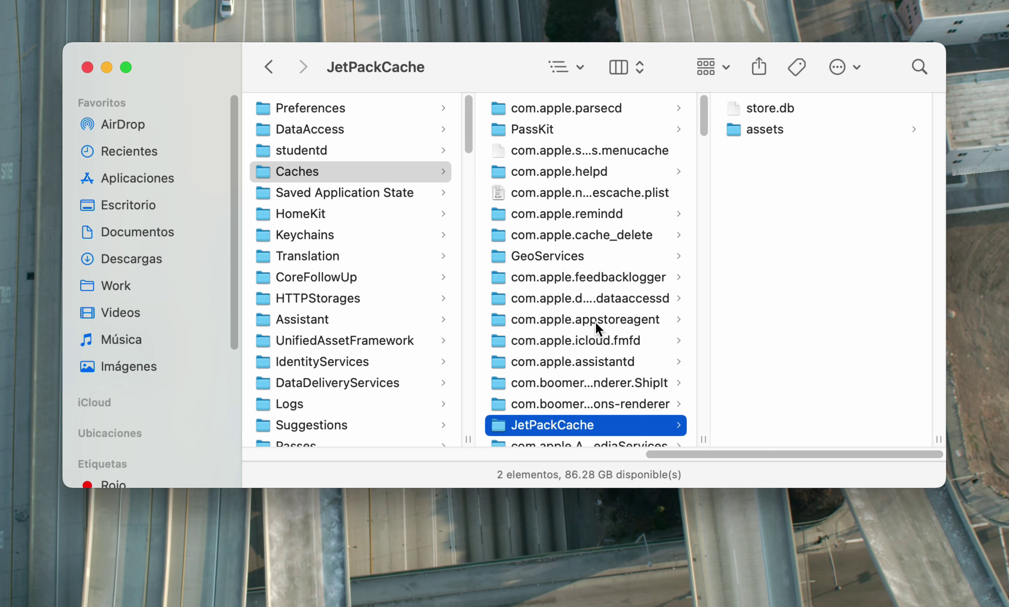
key(Left)
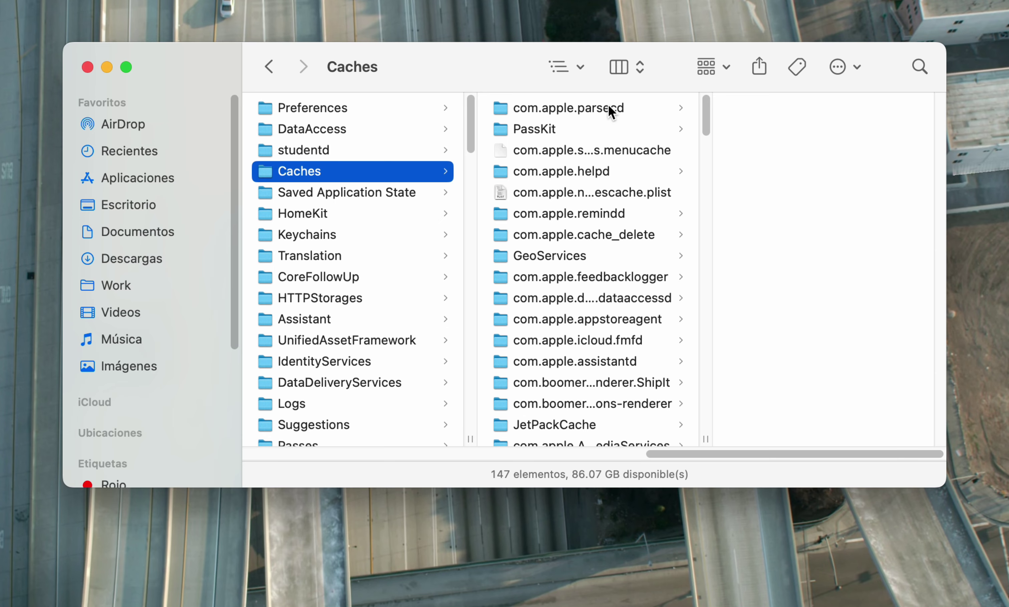
Preview the com.apple.parsecd cache folder to check its size, and place the preview beside the folder list.
click(609, 107)
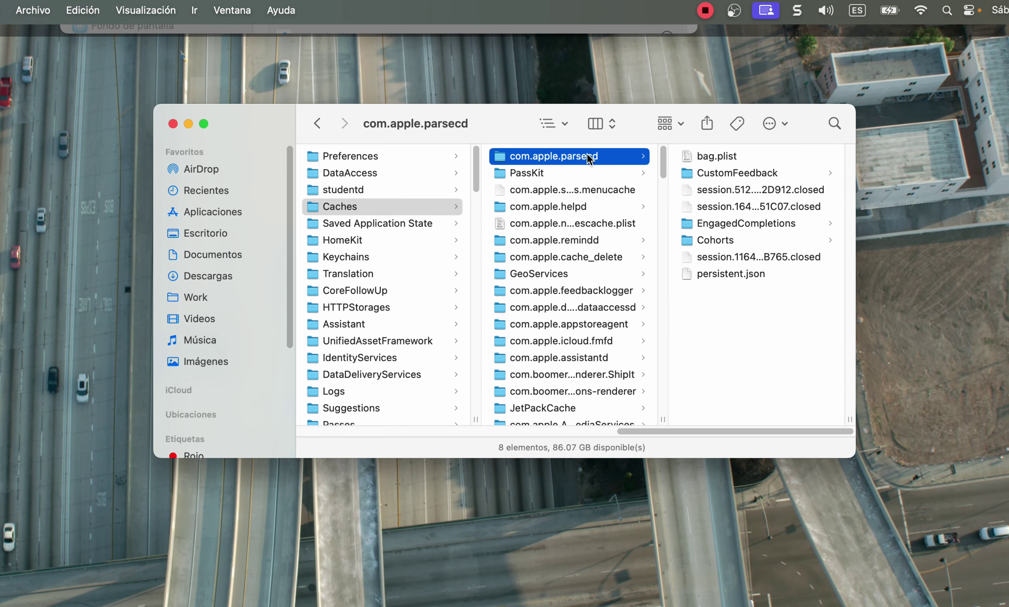
key(space)
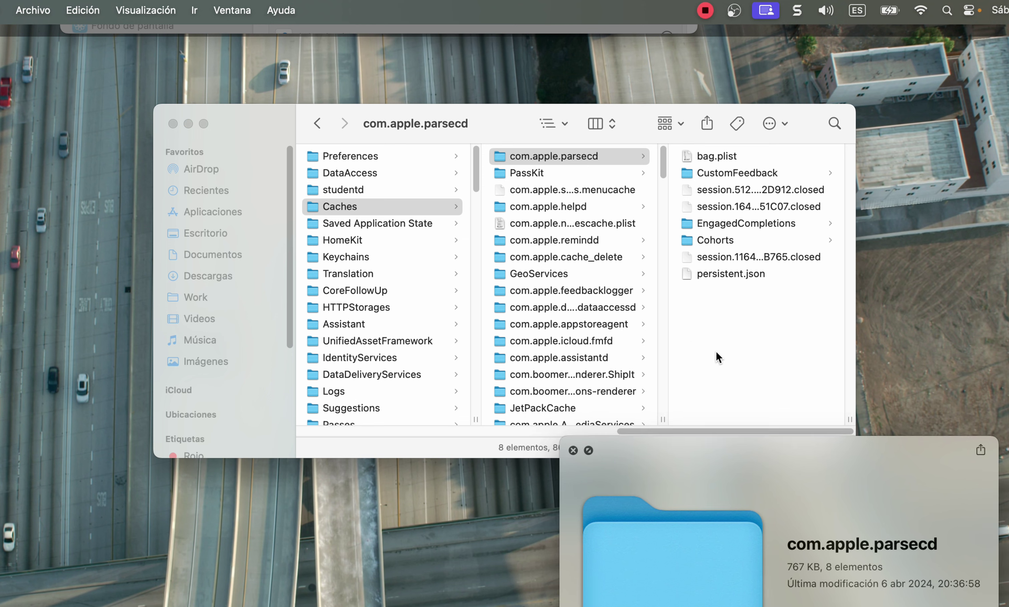
drag(746, 441, 842, 140)
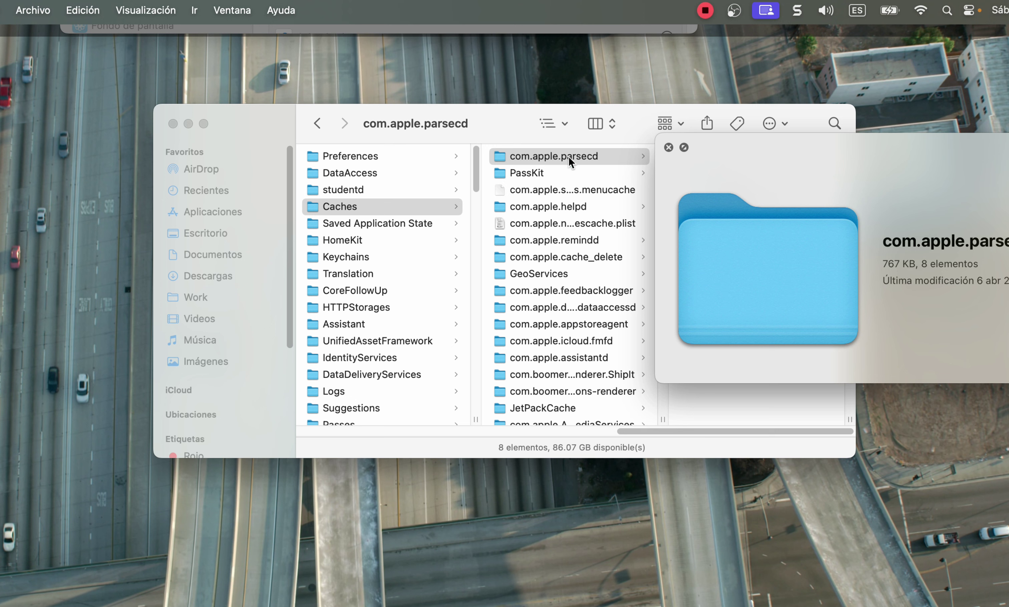
Step through the cache folders from com.apple.parsecd down to com.apple.cache_delete in the preview to check each one's size.
click(528, 161)
key(Return)
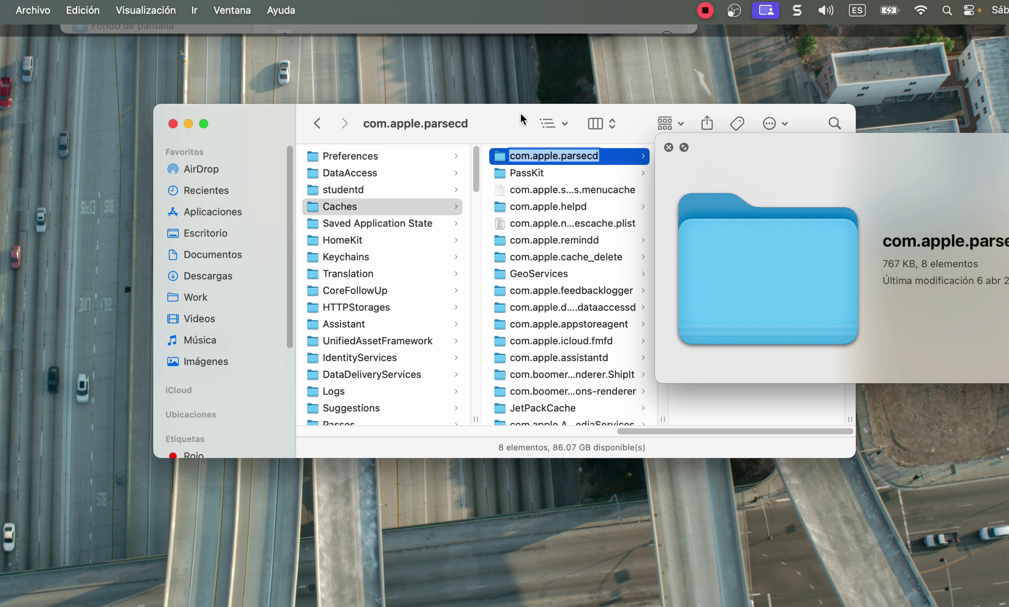
click(609, 154)
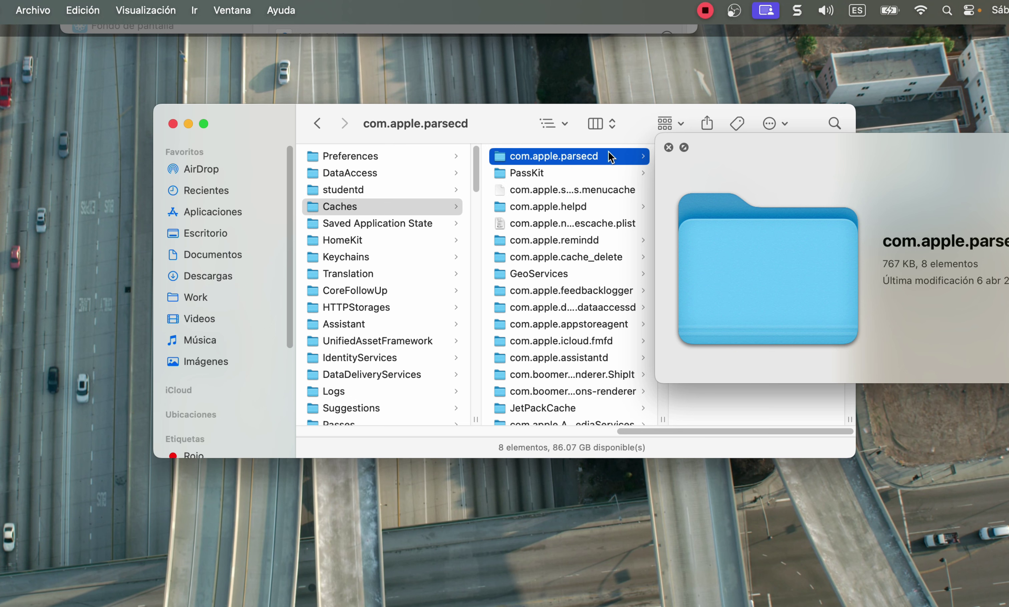
key(Down)
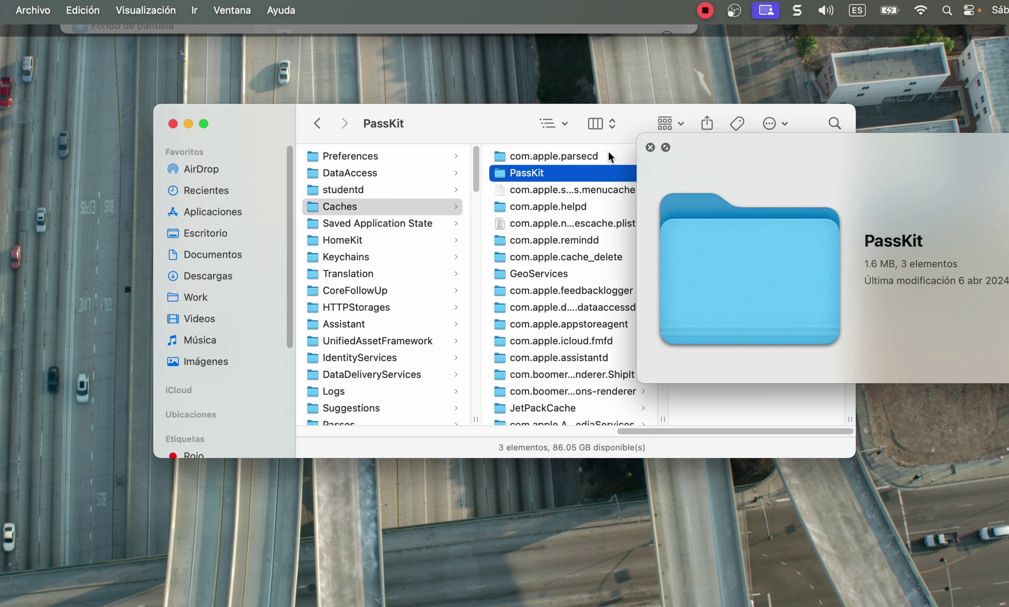
key(Down)
key(Down)
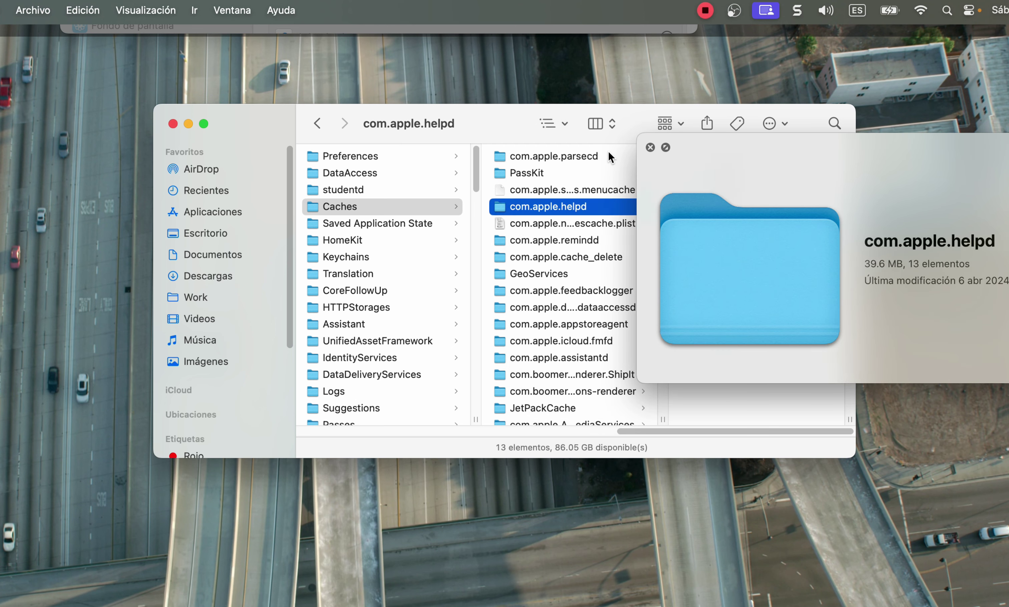
key(Down)
key(Down)
key(Down)
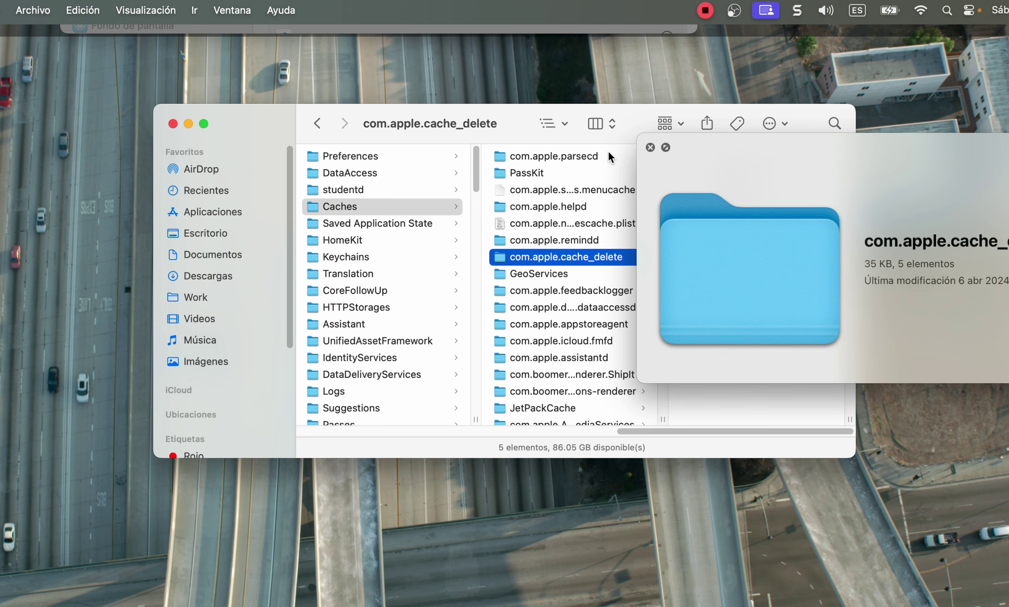
key(Up)
Check the sizes of the PassKit, com.apple.helpd, com.apple.remindd, com.apple.cache_delete and com.apple.appstoreagent cache folders.
click(557, 177)
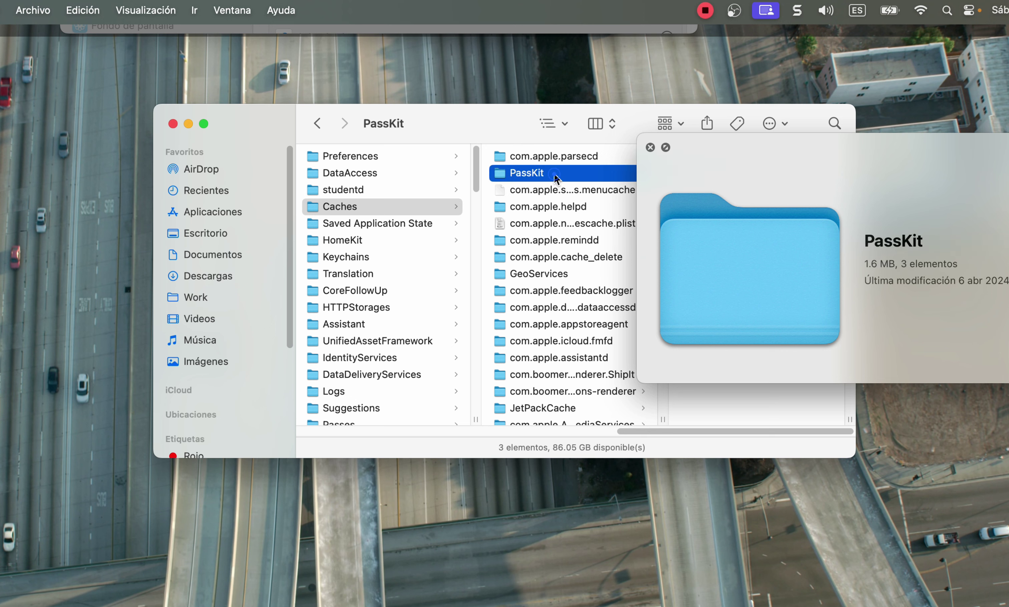
click(548, 208)
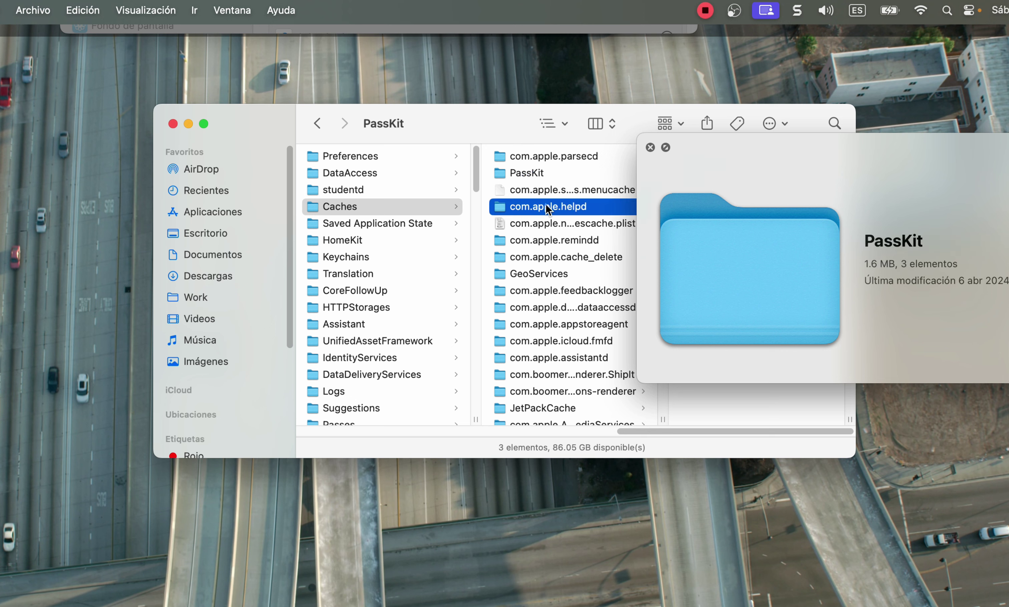
click(546, 247)
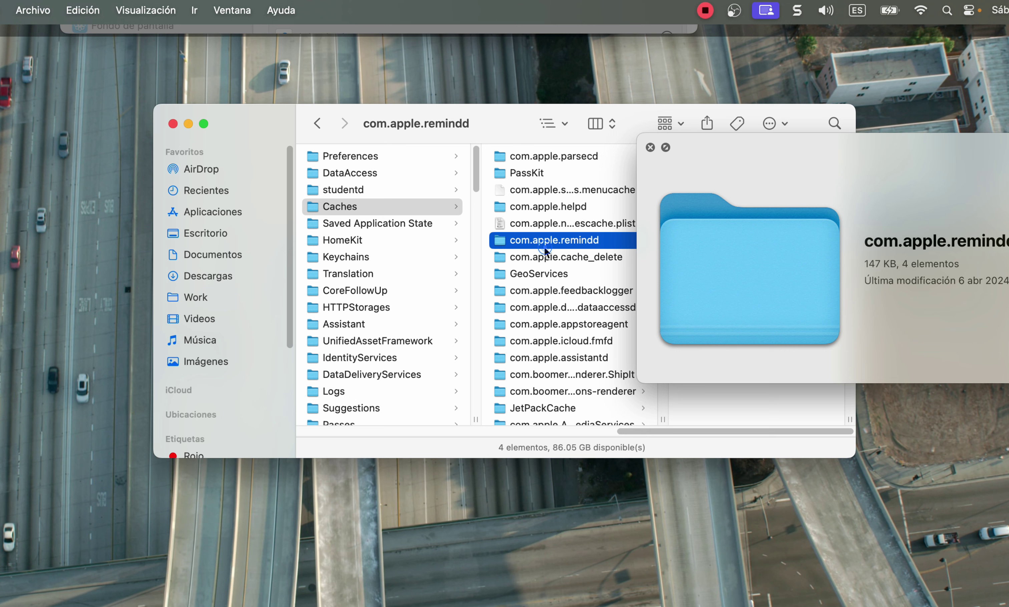
click(545, 258)
click(550, 326)
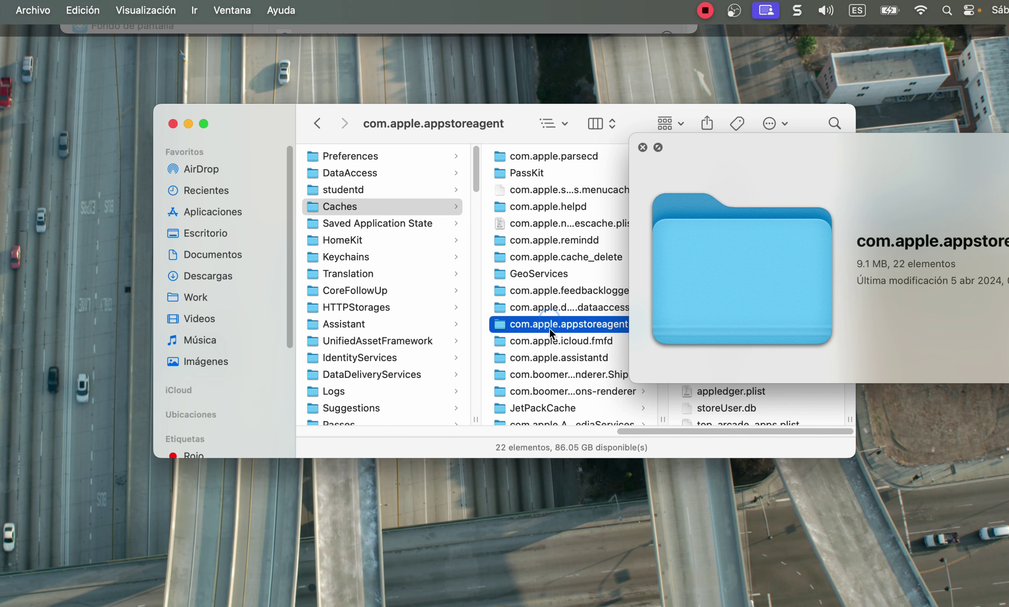
Check the sizes of the cache folders further down Caches, including CloudKit, com.apple.Safari and com.apple.findmy.fmfcore.
scroll(549, 334, down, 5)
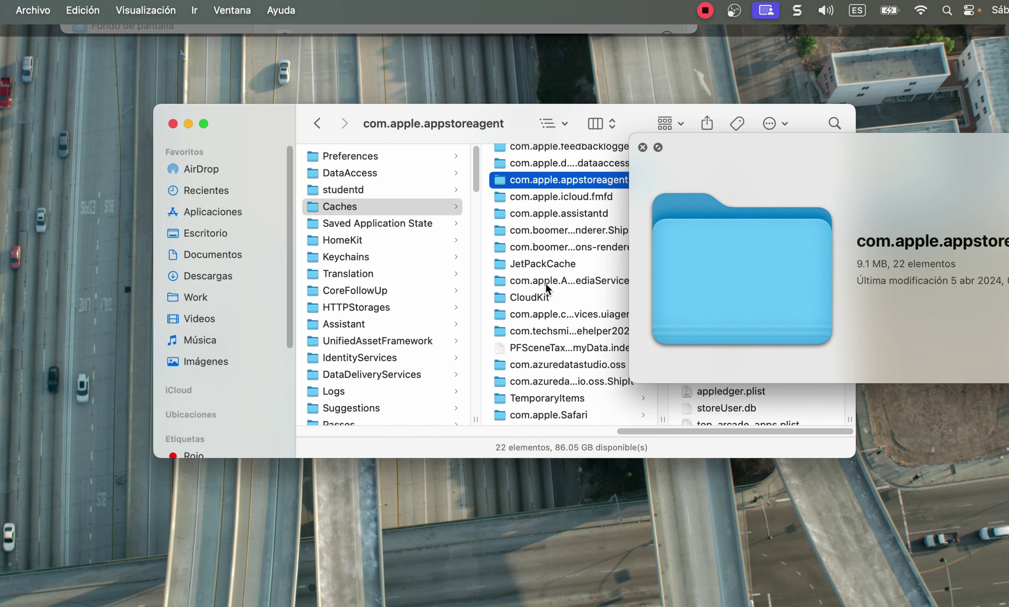
click(548, 287)
click(541, 300)
scroll(541, 330, down, 2)
scroll(542, 331, down, 2)
click(552, 292)
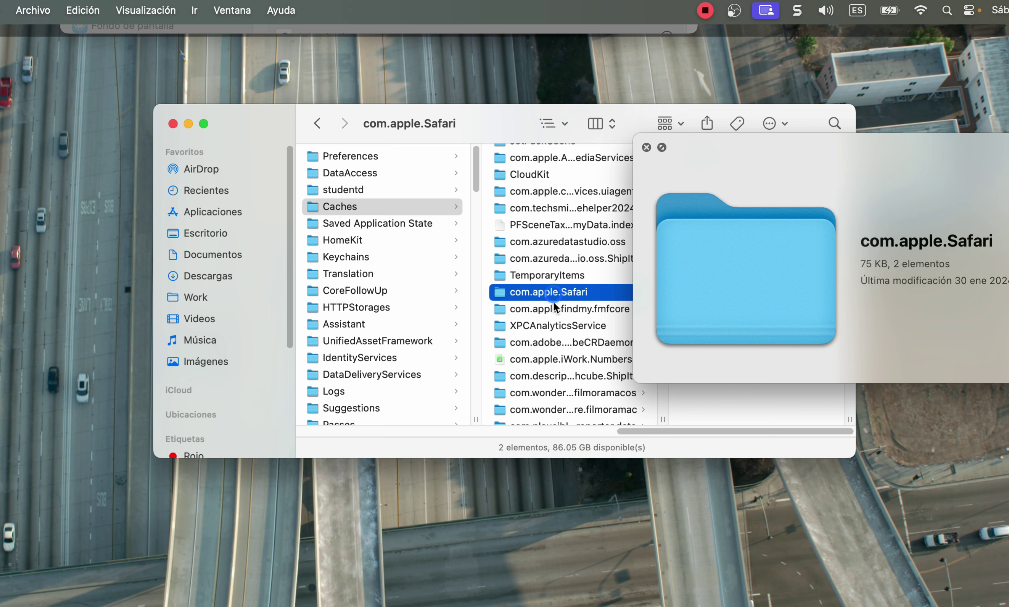
click(553, 309)
Find the Google and com.google.SoftwareUpdate folders near the end of Caches and check how much space each takes.
scroll(549, 328, down, 5)
scroll(549, 329, down, 5)
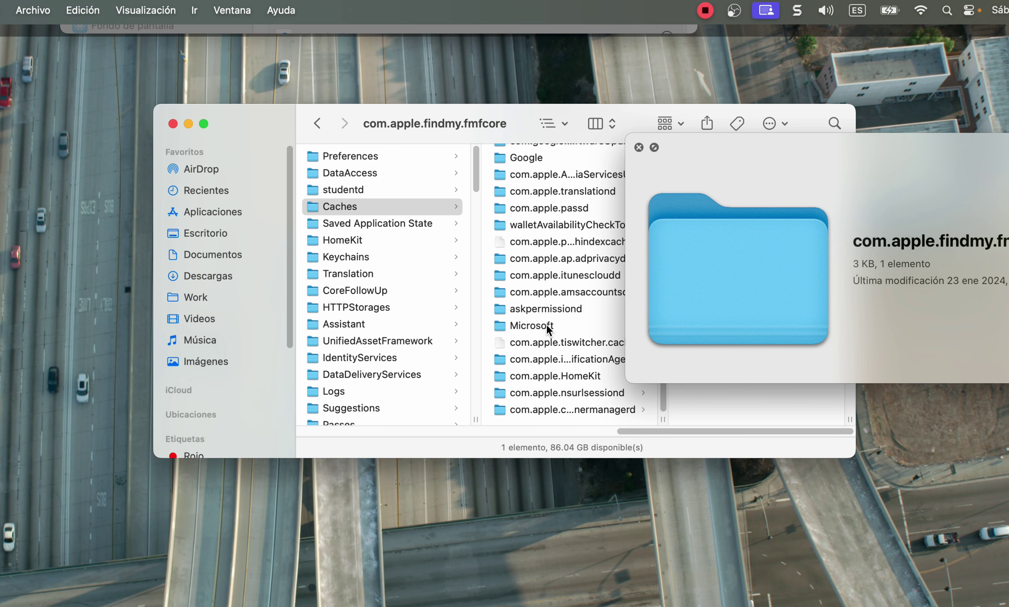
scroll(553, 357, up, 5)
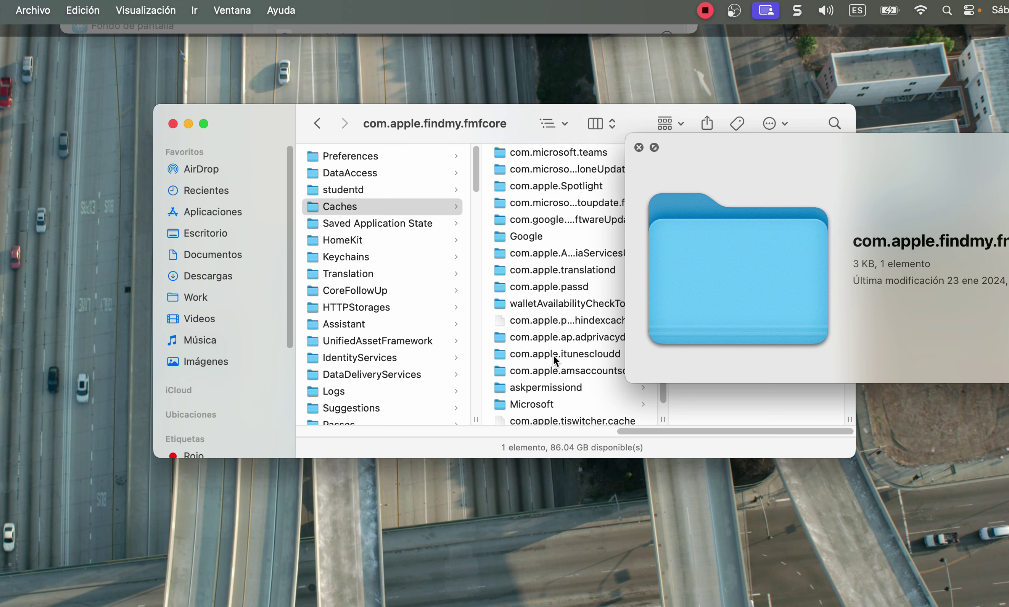
click(546, 296)
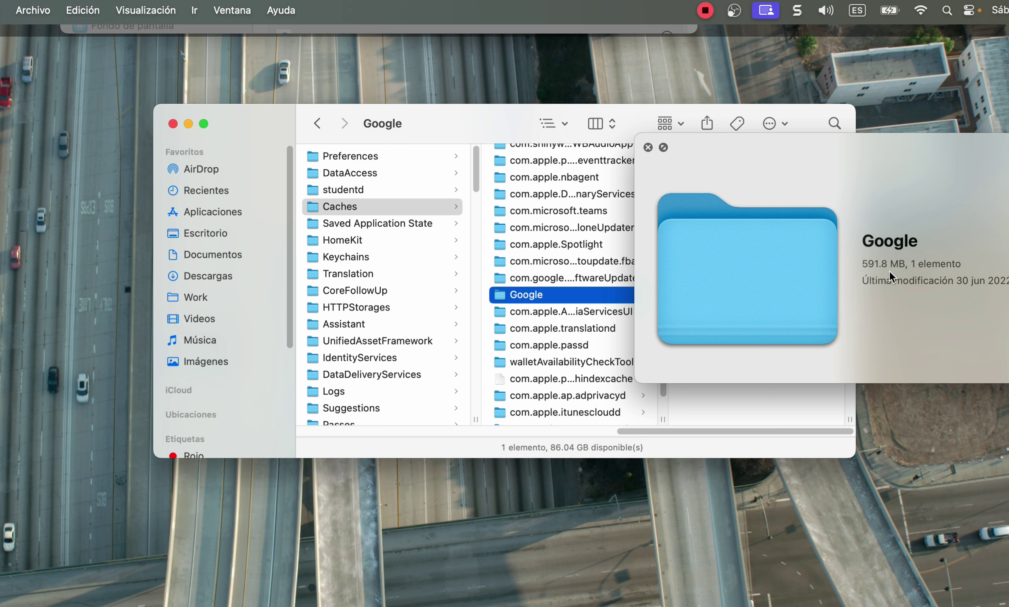
click(525, 282)
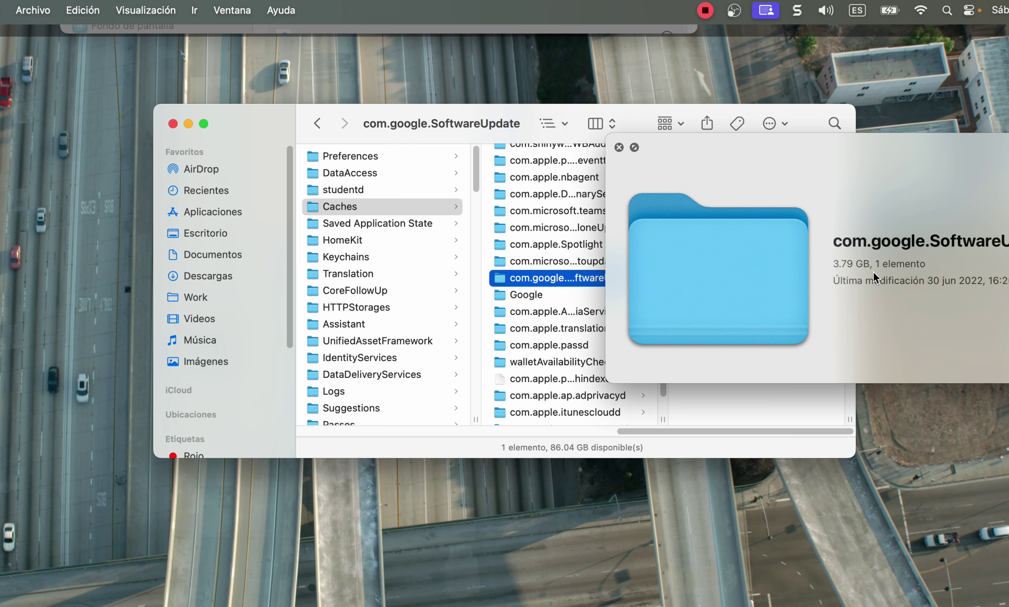